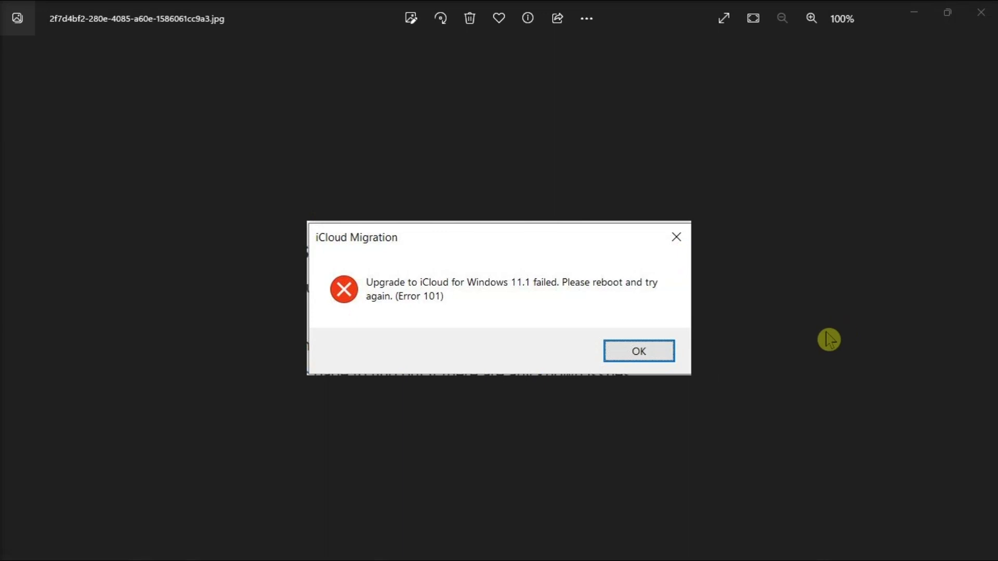
Launch Windows Settings from the taskbar, leaving the iCloud error screenshot in Photos.
mouse_move(468, 555)
left_click(467, 544)
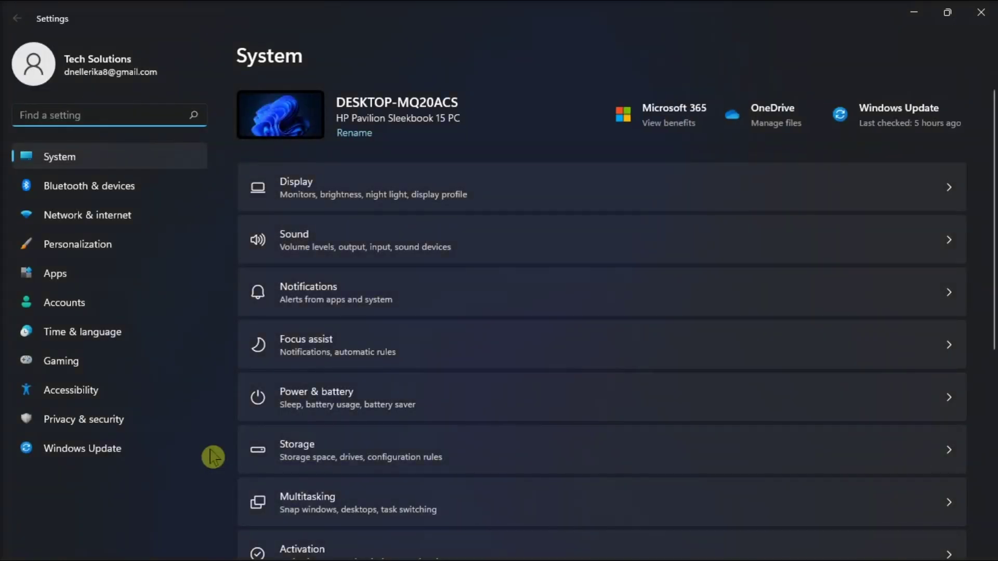
Reach Firewall & network protection through Privacy & security > Windows Security.
left_click(133, 428)
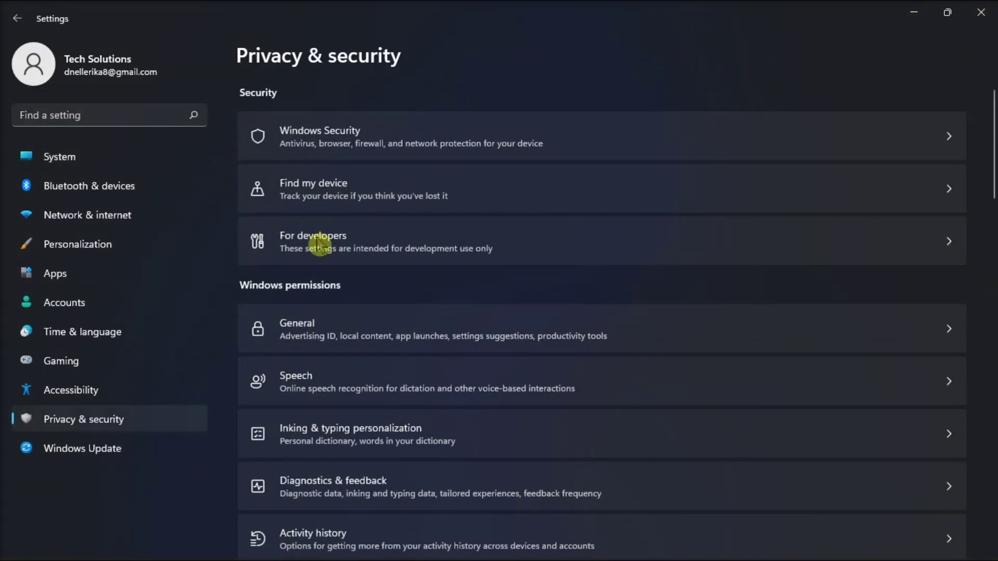
left_click(412, 131)
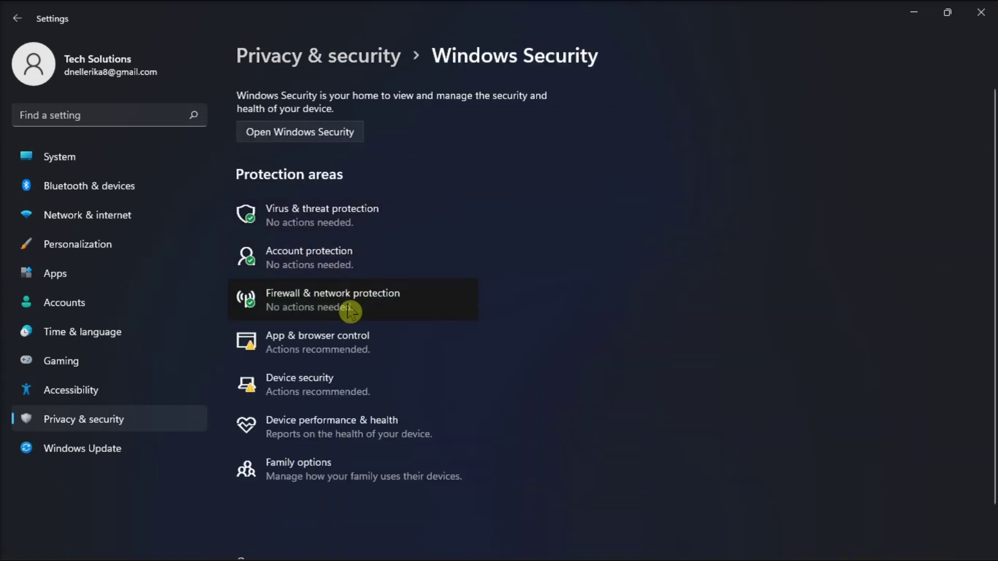
left_click(349, 310)
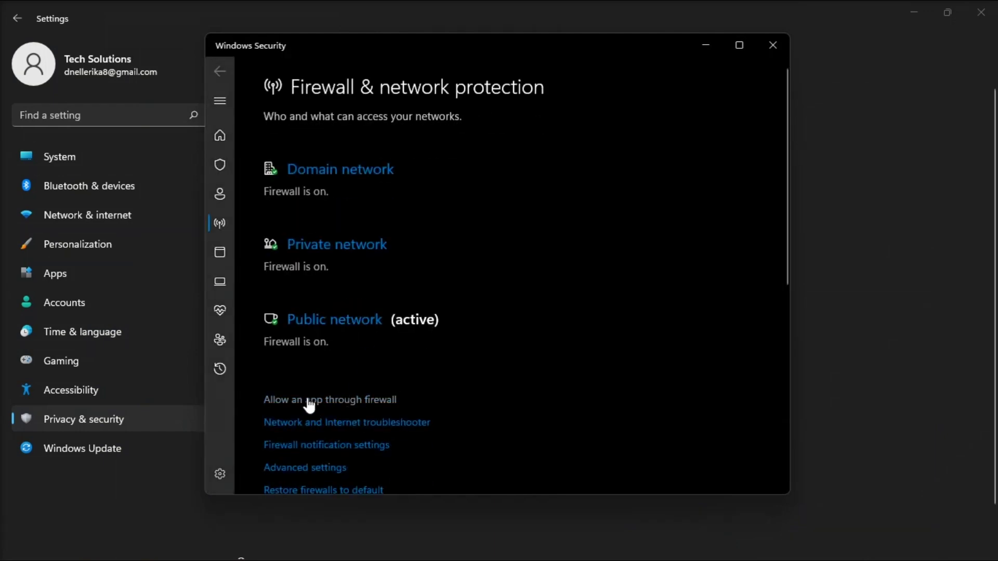
Allow iCloud through Windows Defender Firewall on both private and public networks and save.
left_click(347, 400)
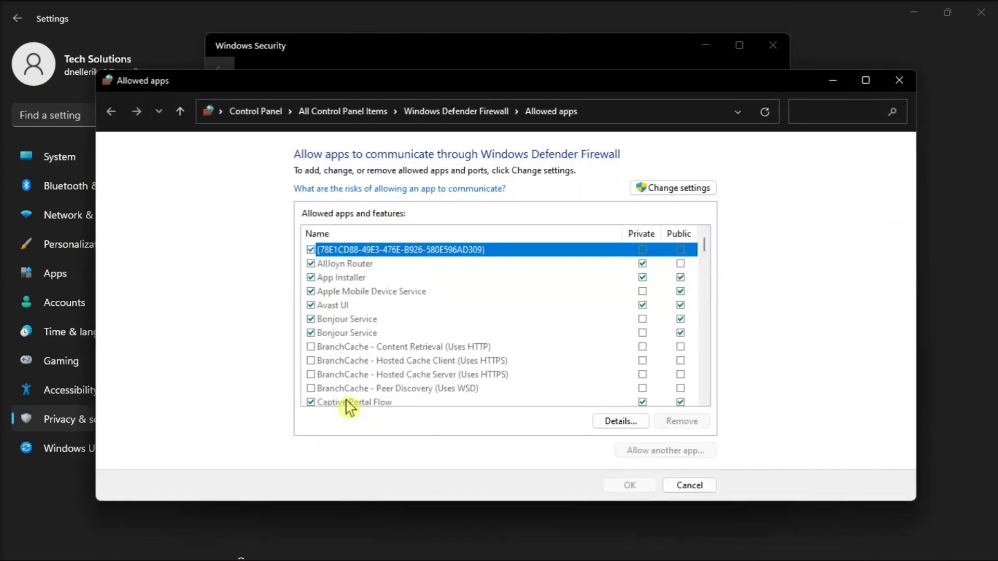
scroll(522, 340, "down", 2)
scroll(529, 338, "down", 2)
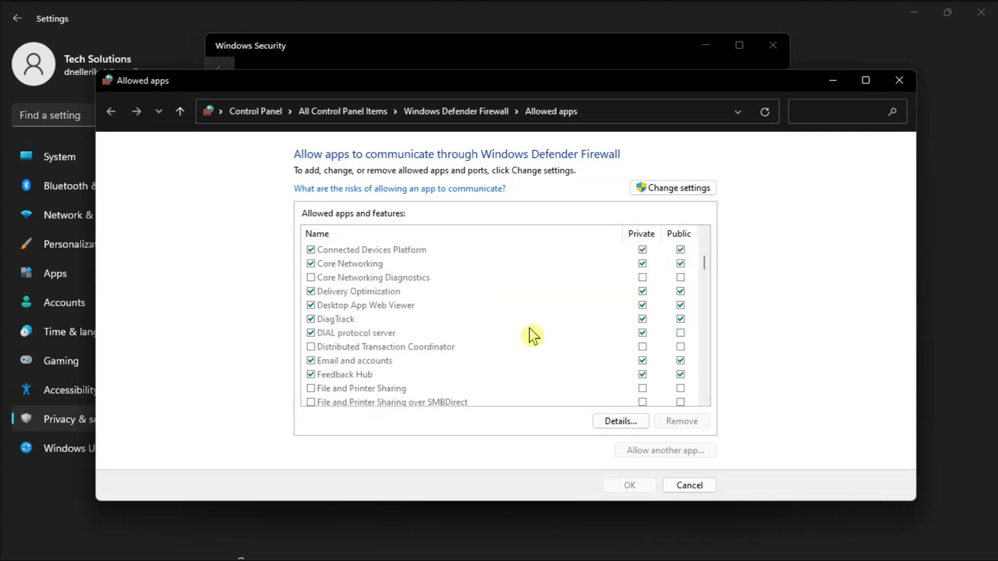
scroll(529, 336, "down", 2)
scroll(531, 335, "down", 2)
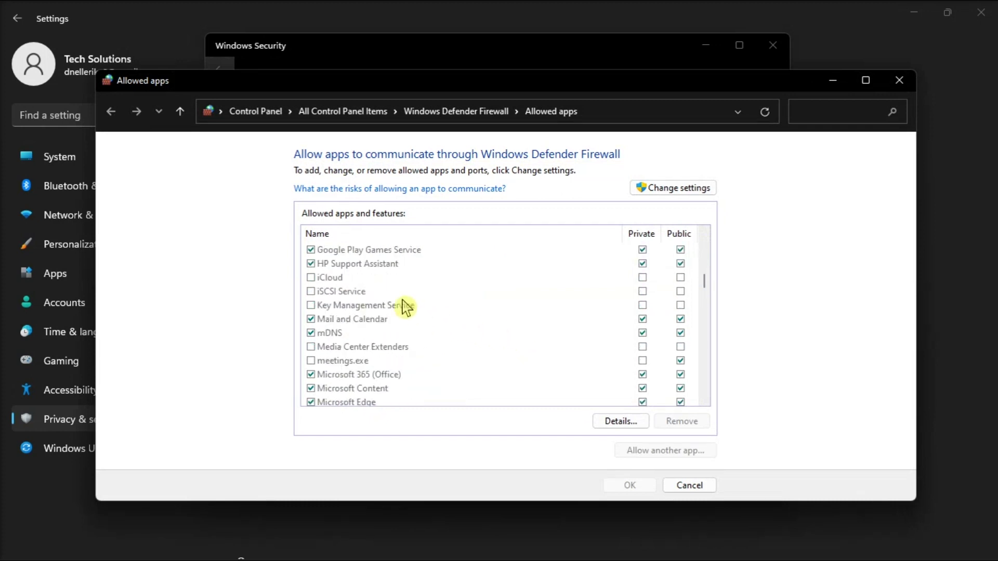
left_click(333, 281)
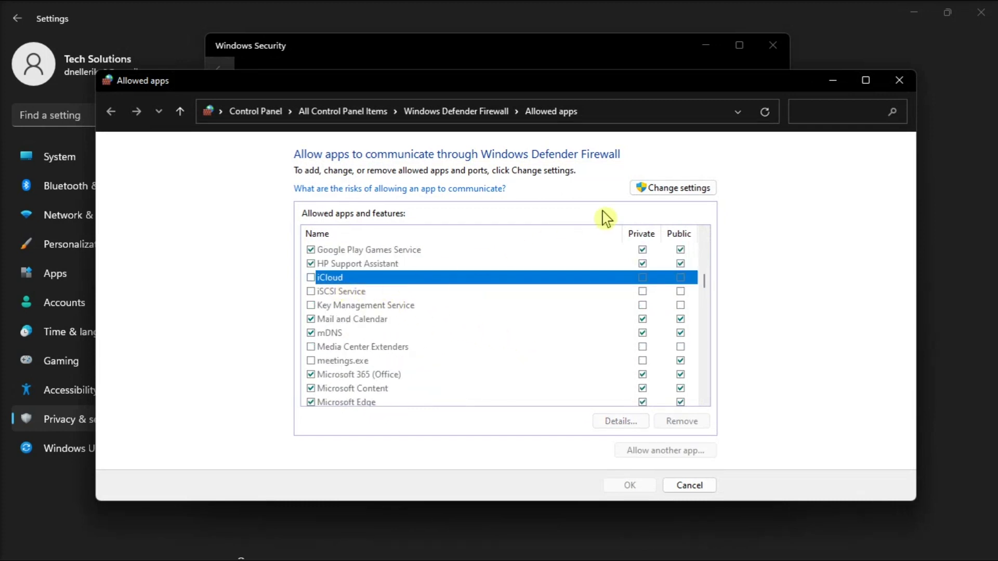
left_click(642, 189)
left_click(312, 277)
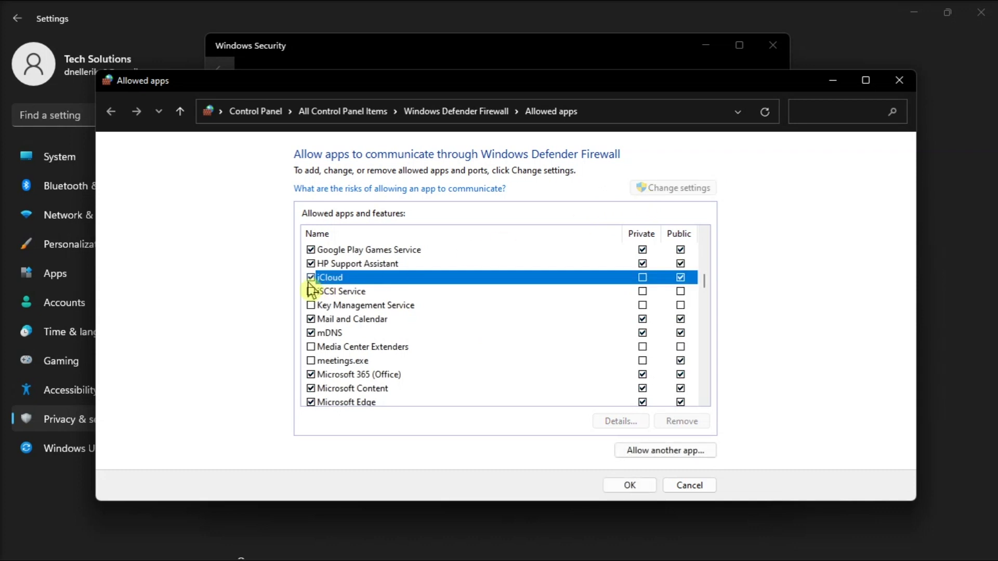
left_click(640, 278)
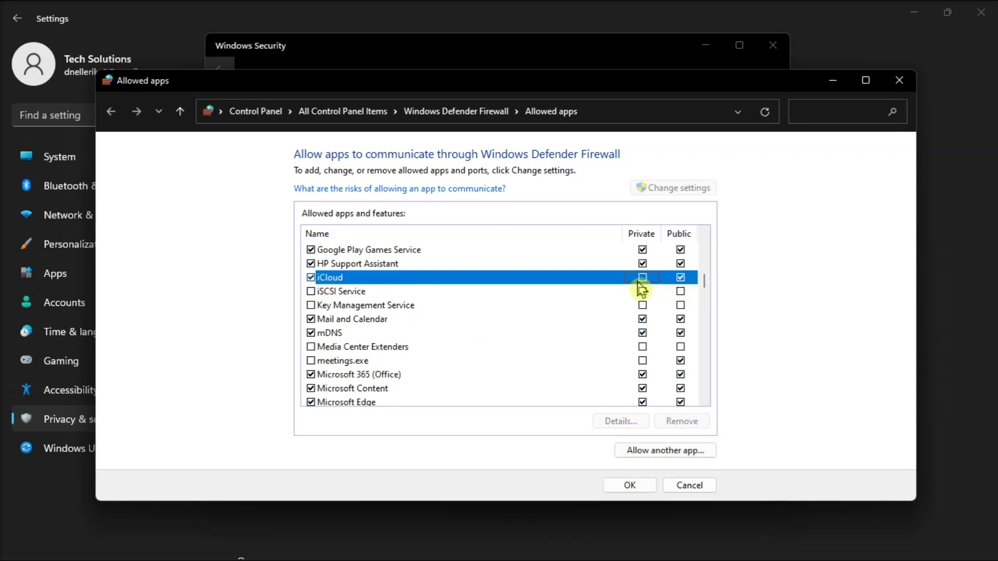
double_click(683, 280)
left_click(620, 347)
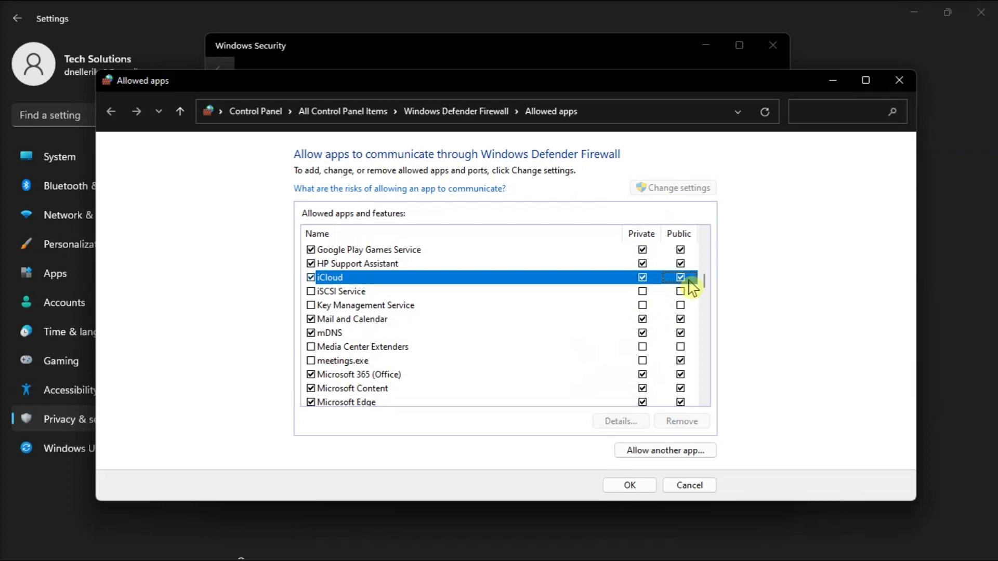
left_click(635, 485)
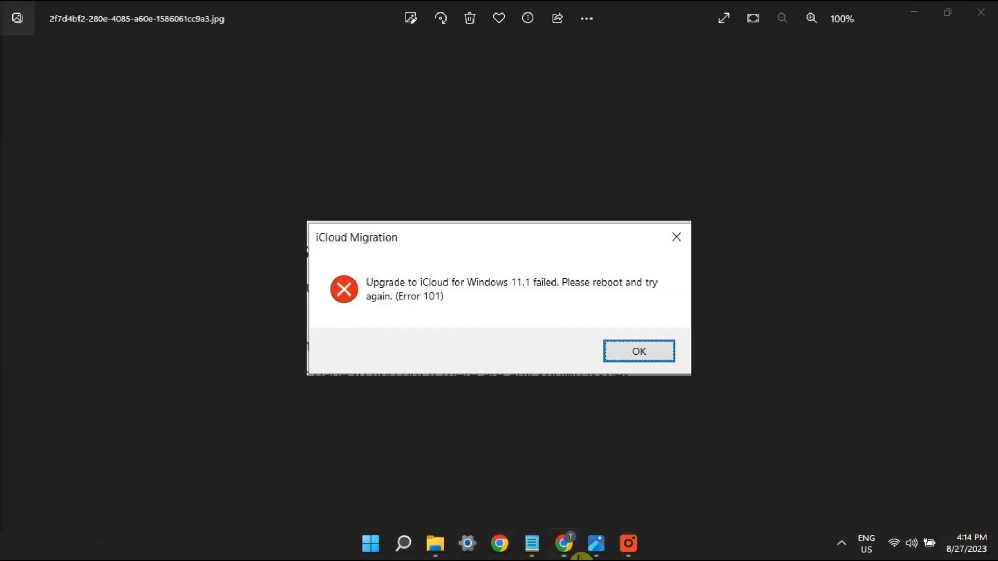
Search Start for the Add or remove programs setting.
left_click(371, 546)
type("ADD OR REMOVE")
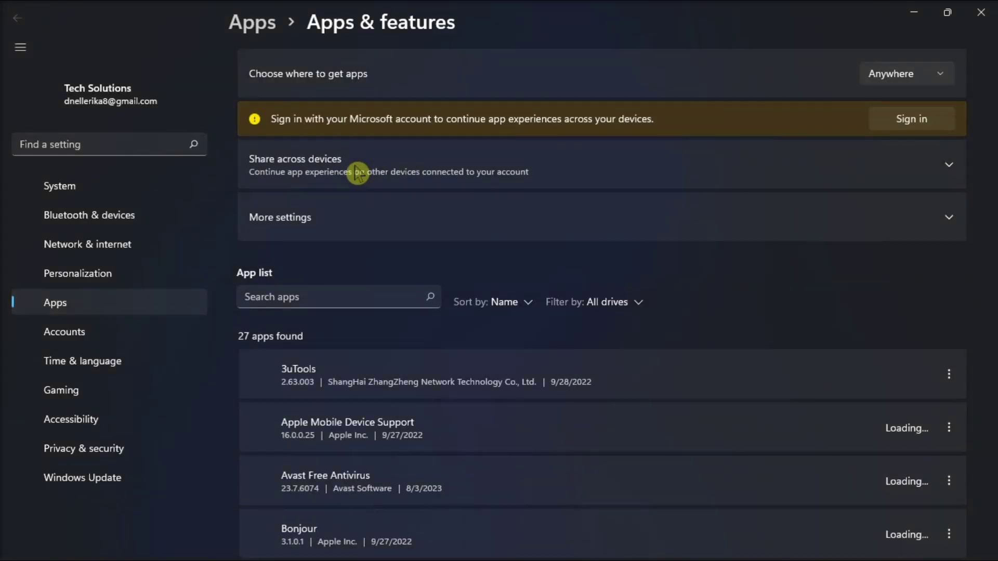
scroll(358, 174, "down", 5)
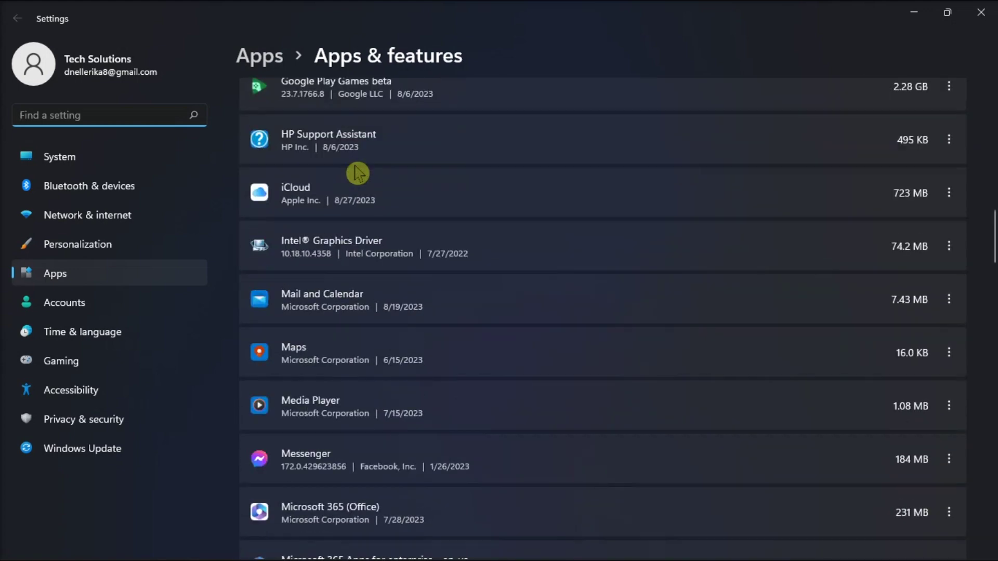
In iCloud's advanced options, set Background apps permissions to Always.
left_click(948, 192)
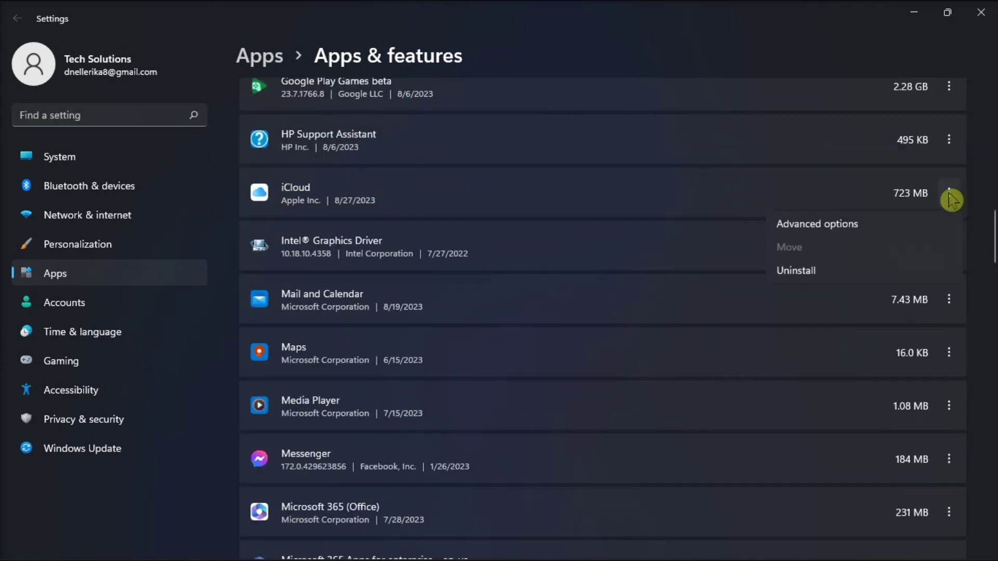
left_click(906, 230)
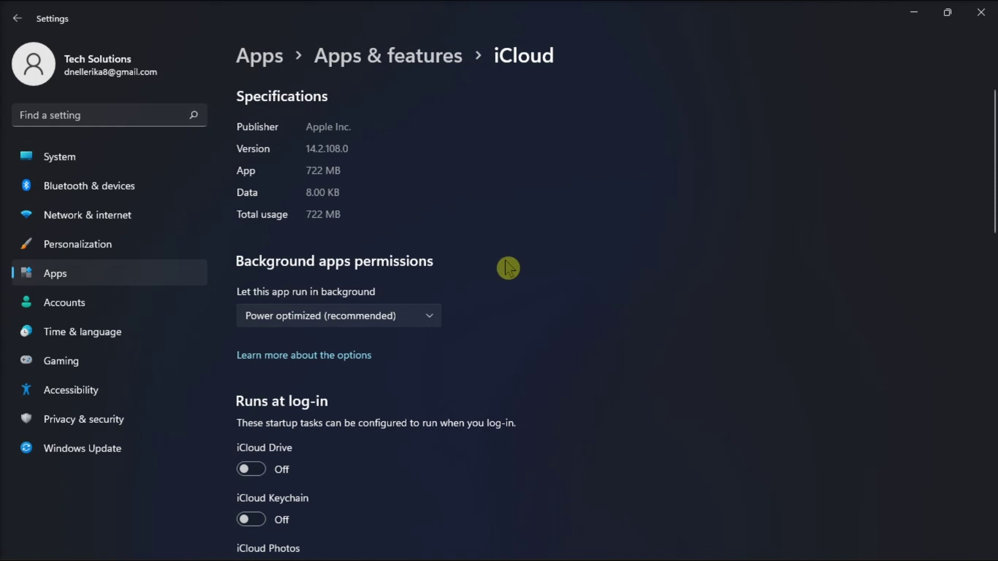
left_click(375, 322)
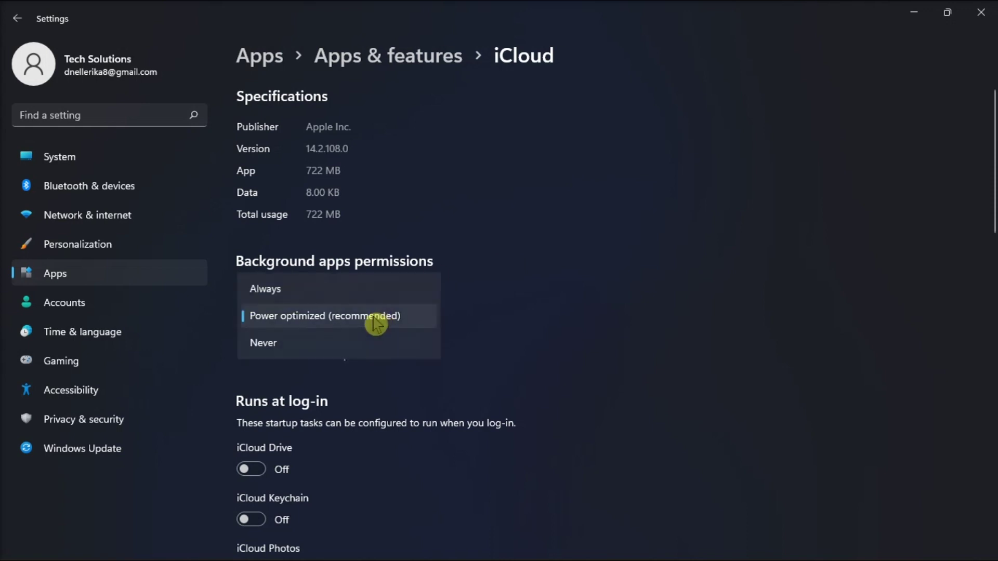
left_click(351, 296)
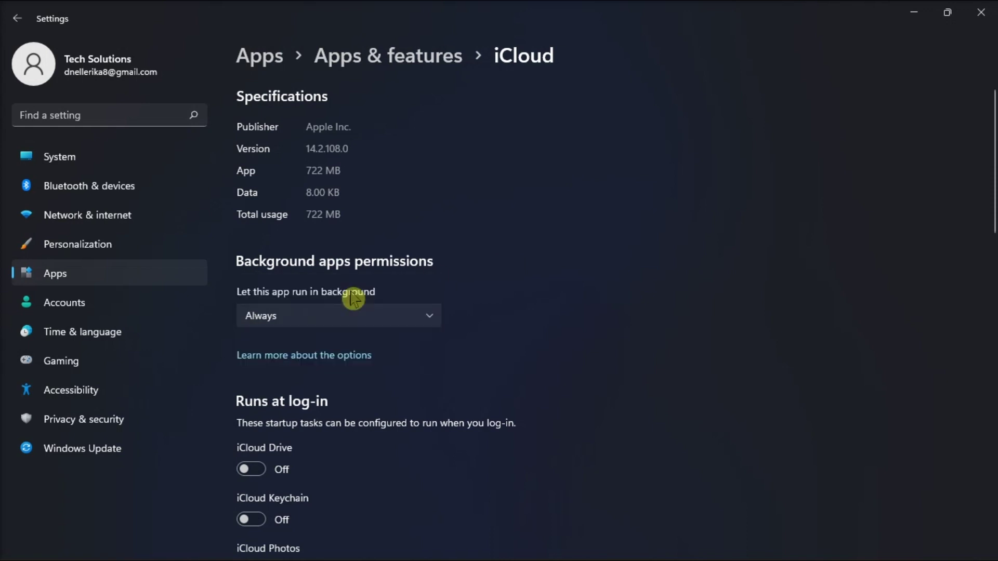
scroll(351, 297, "down", 2)
scroll(350, 297, "down", 2)
scroll(351, 297, "up", 2)
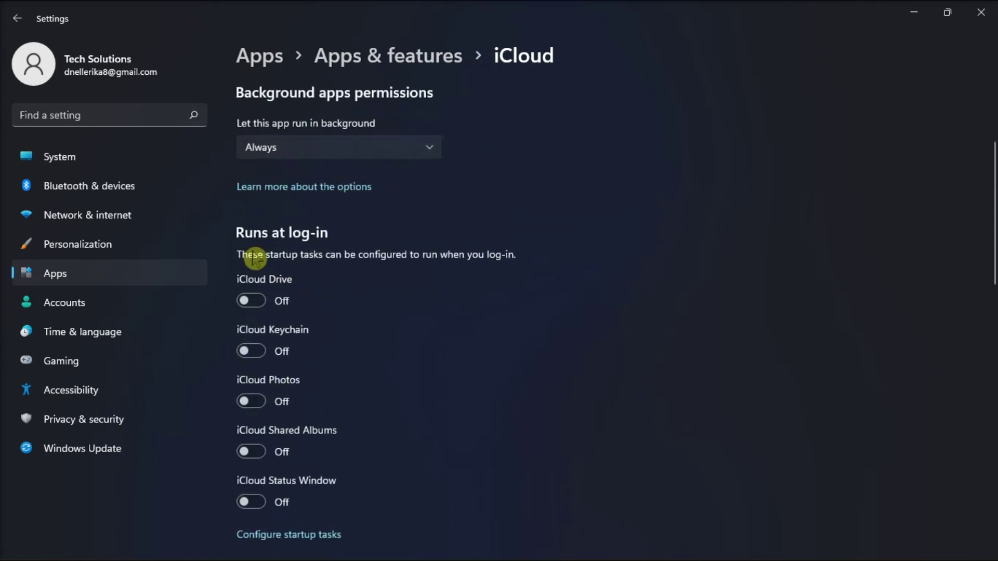
Switch on the iCloud Drive, Keychain, Photos, Shared Albums and Status Window startup tasks, then relaunch Settings.
left_click(253, 301)
left_click(265, 352)
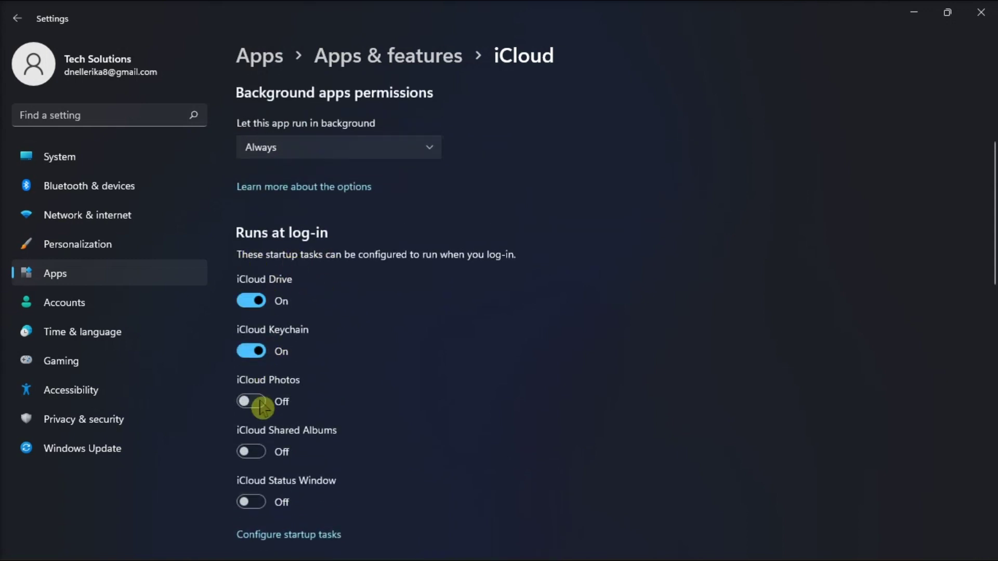
left_click(259, 402)
left_click(251, 452)
left_click(253, 503)
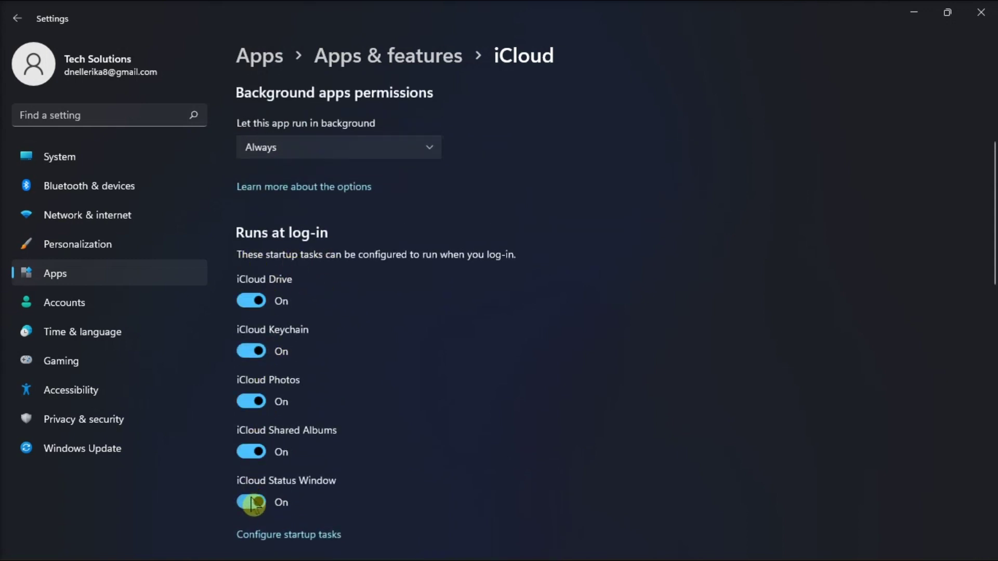
scroll(253, 503, "down", 3)
scroll(255, 502, "down", 3)
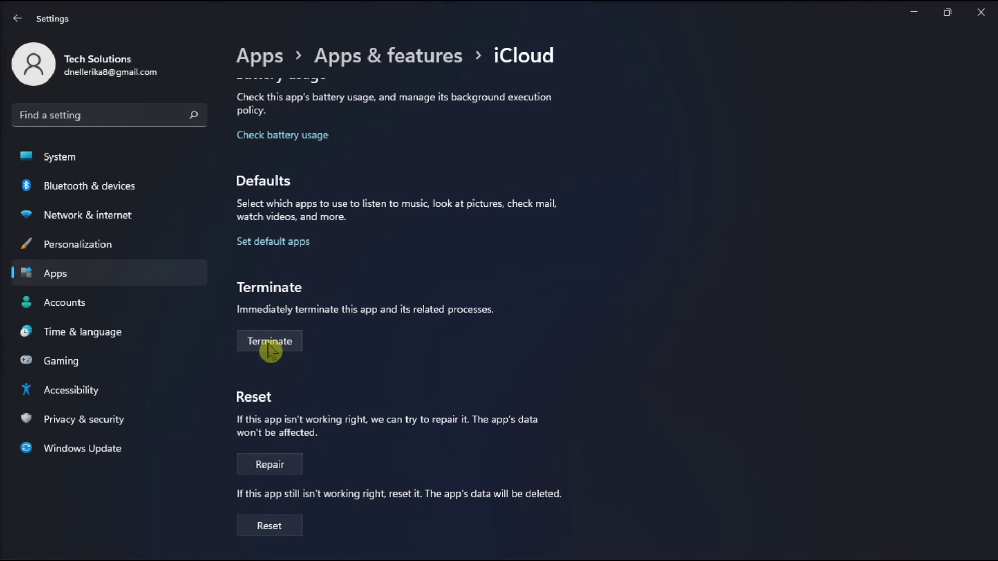
scroll(271, 351, "down", 2)
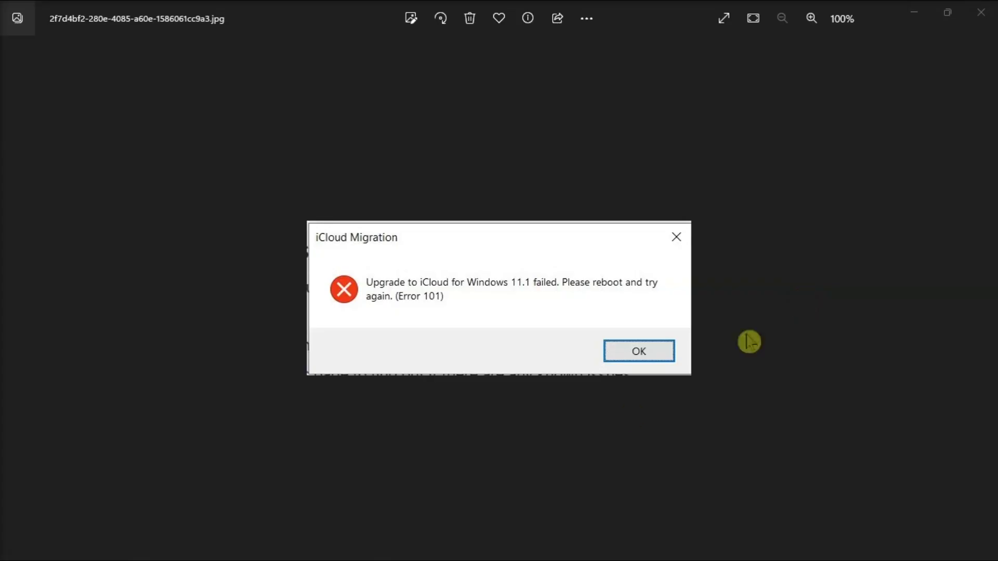
left_click(468, 543)
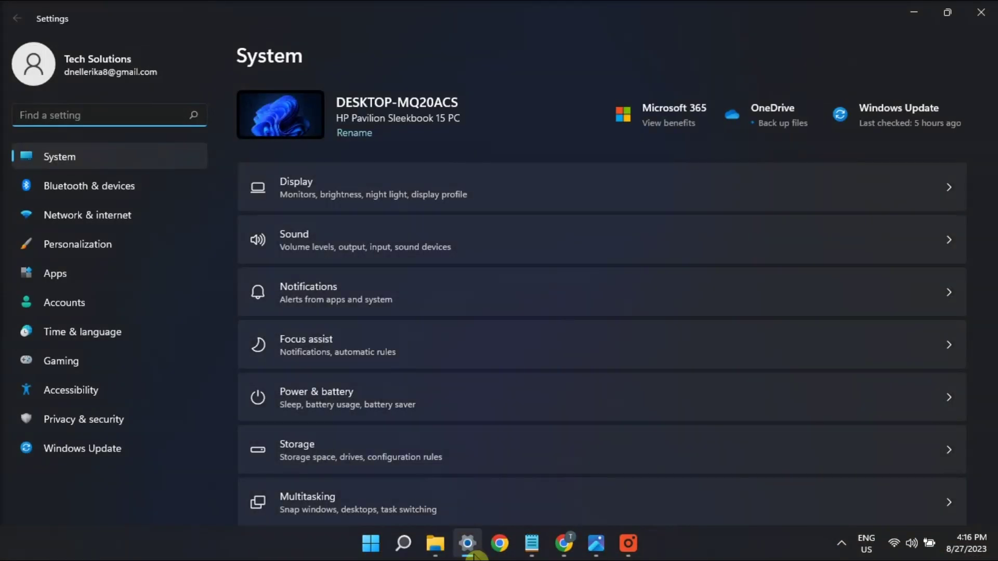
Open the Windows Update page from the Settings sidebar.
left_click(125, 459)
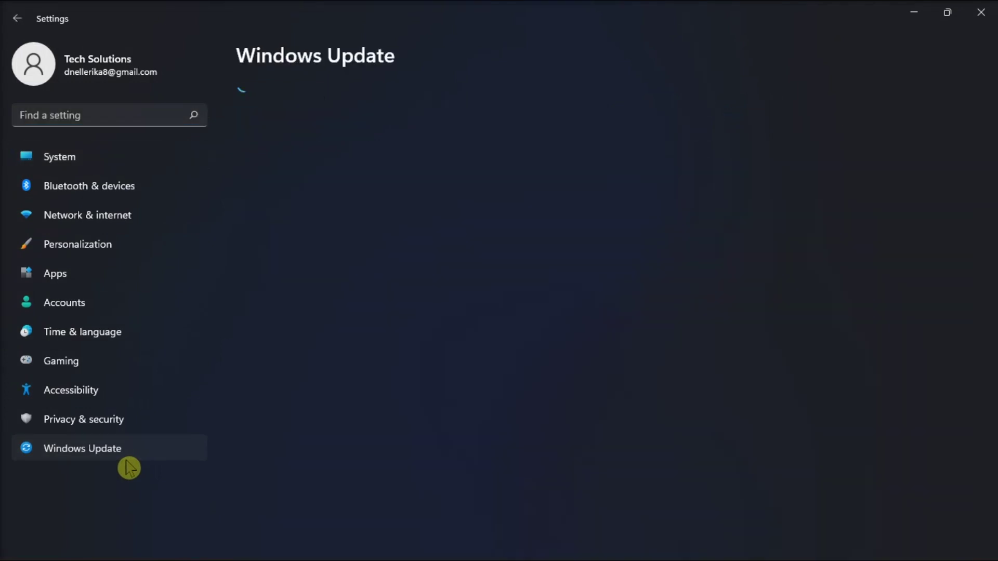